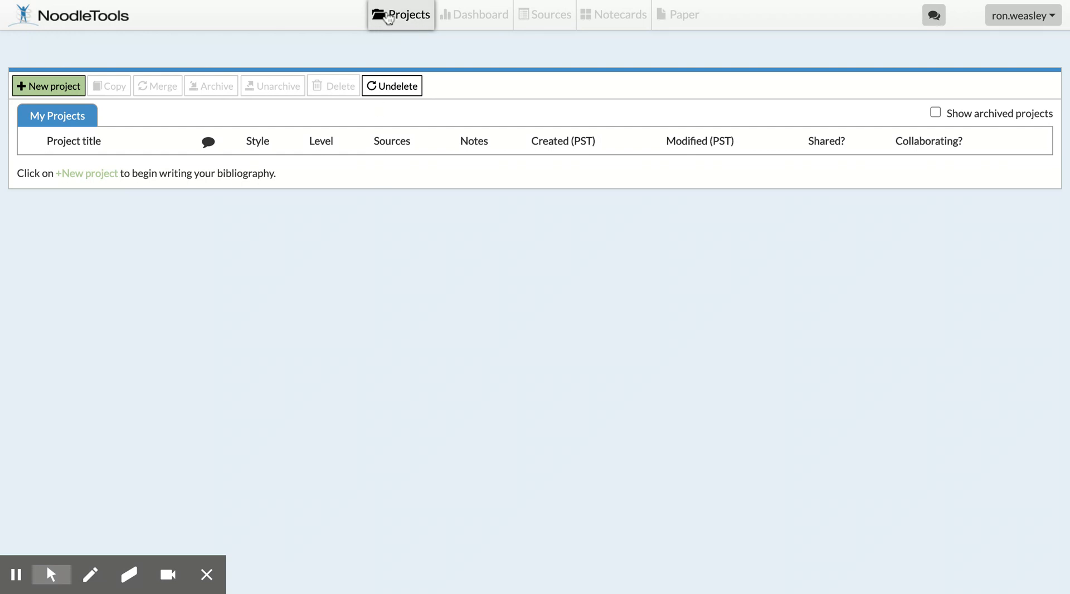
# - Create a new project titled "Alexander Hamilton" with MLA citation style and the Junior citation level
pyautogui.click(460, 15)
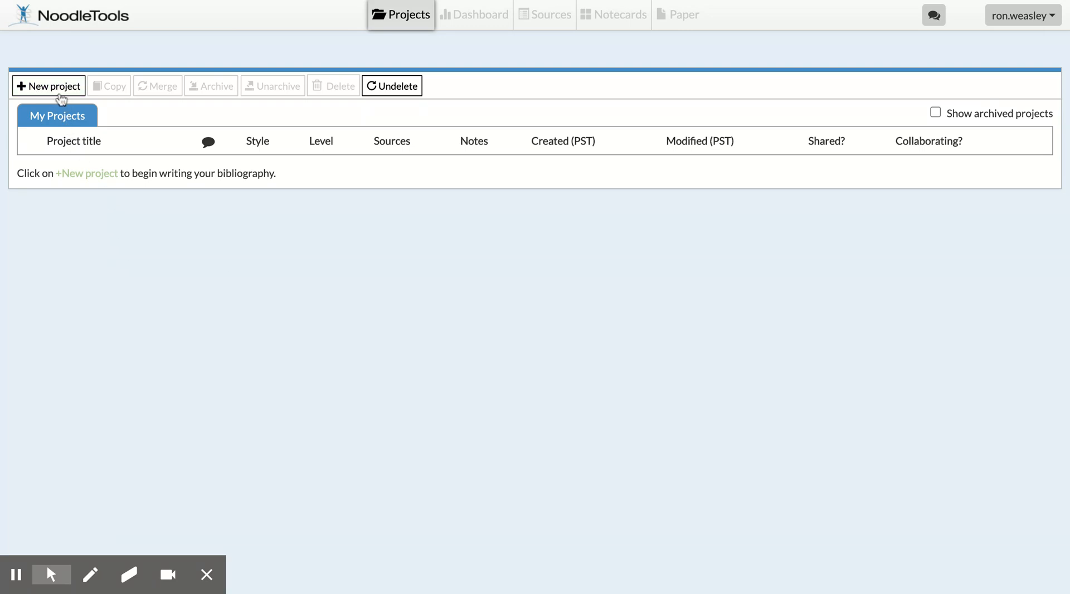
pyautogui.click(56, 88)
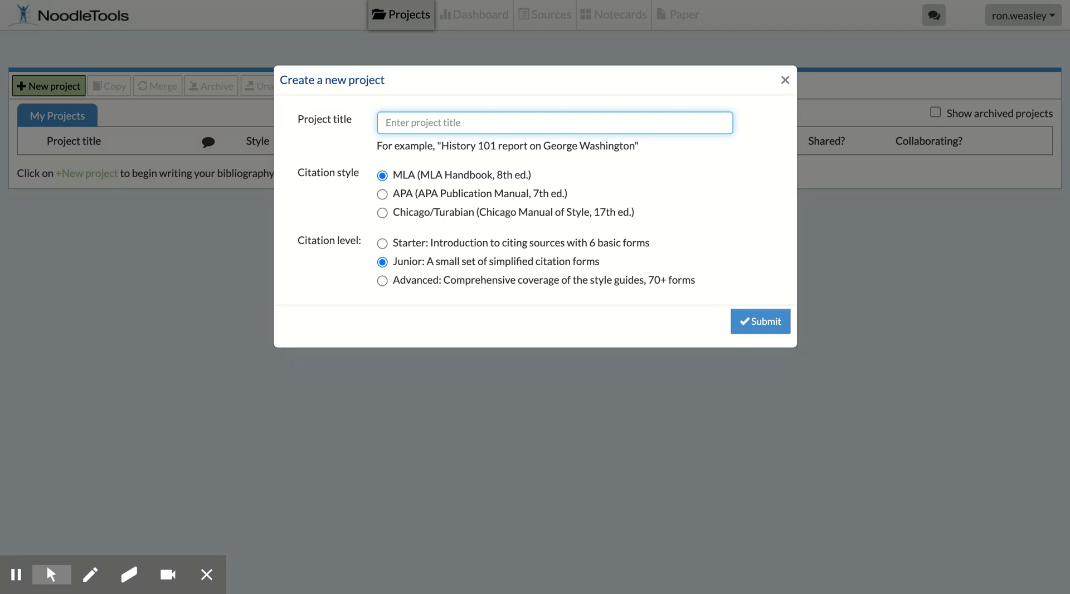
pyautogui.write('A')
pyautogui.press('Down')
pyautogui.press('Down')
pyautogui.press('Return')
pyautogui.click(754, 323)
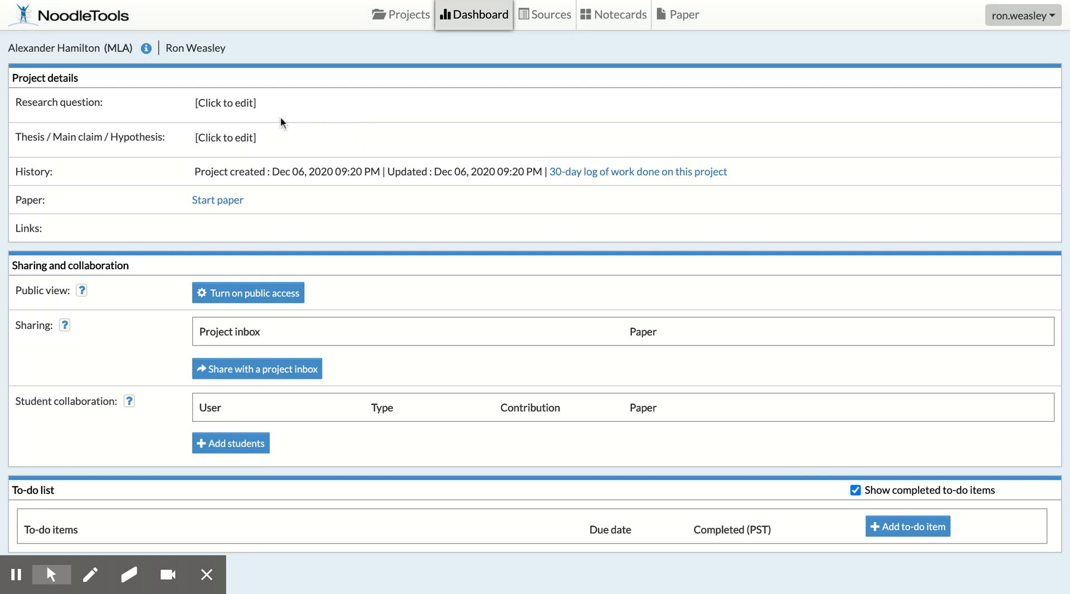
# - Open the research question and thesis fields for editing in turn, leaving both empty
pyautogui.click(237, 101)
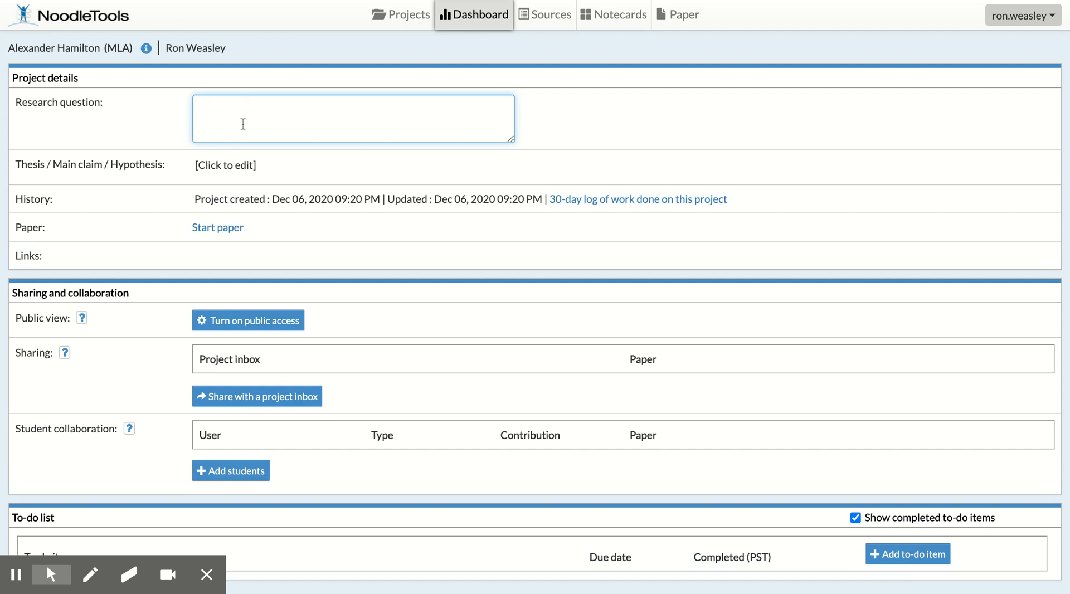
pyautogui.click(231, 163)
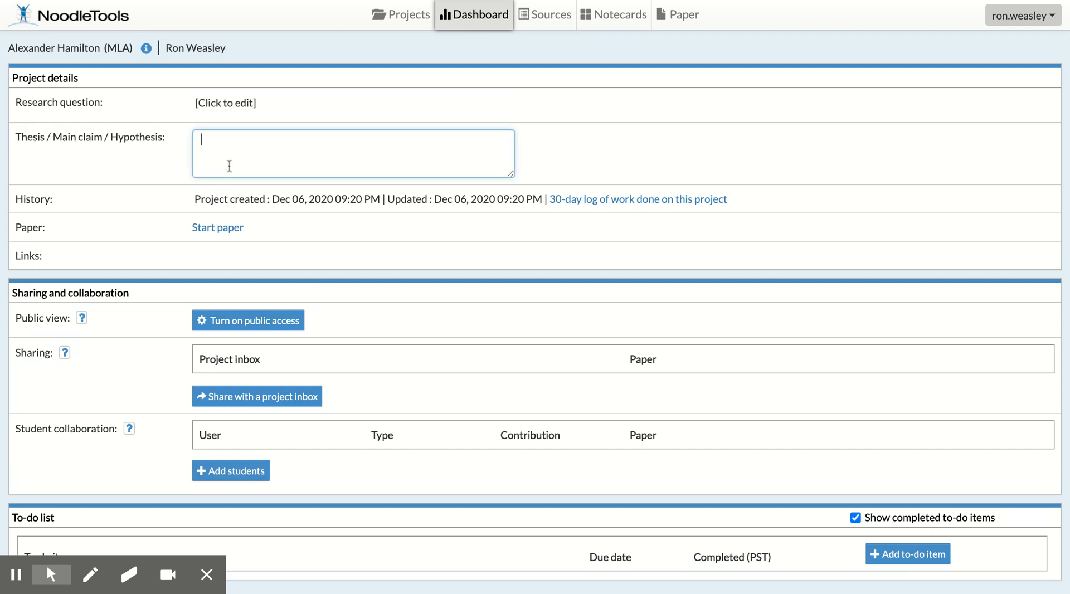
pyautogui.click(301, 238)
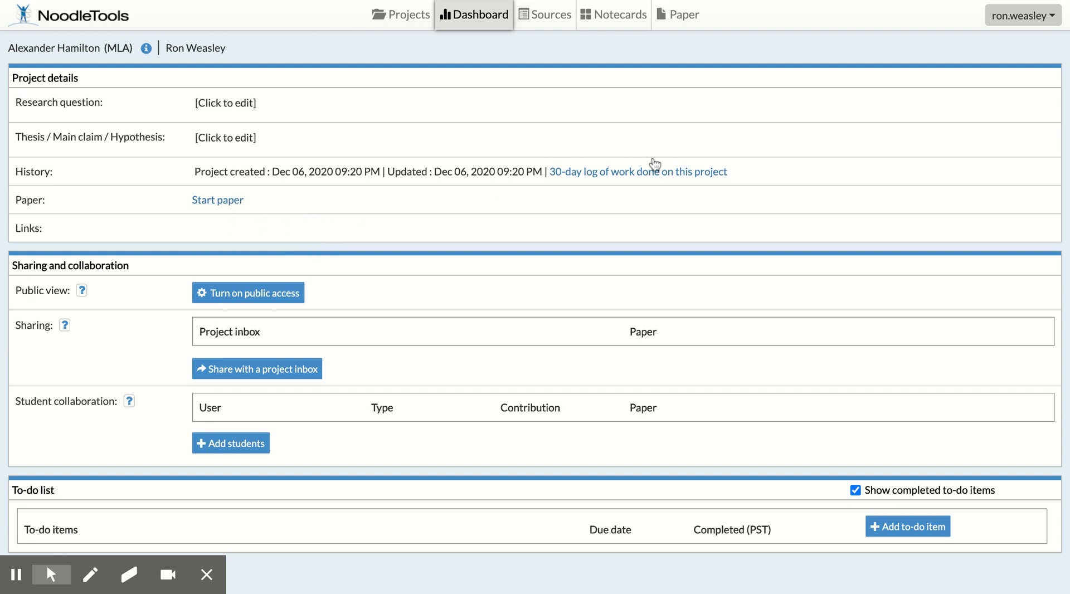
# - View the account's personal profile settings and return to the project dashboard without saving changes
pyautogui.click(1020, 17)
pyautogui.click(1007, 40)
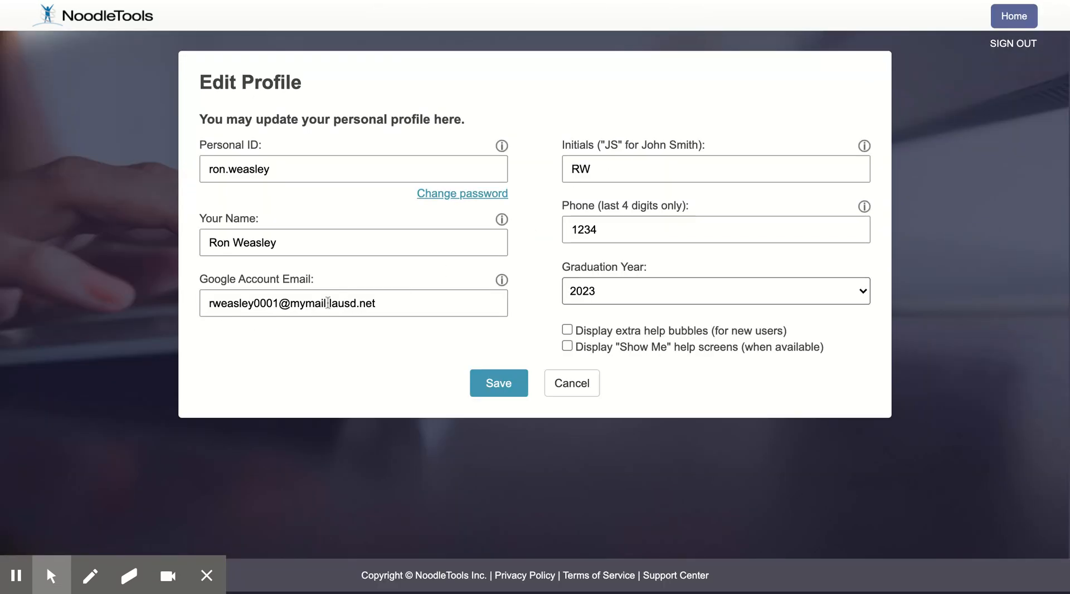
pyautogui.click(592, 388)
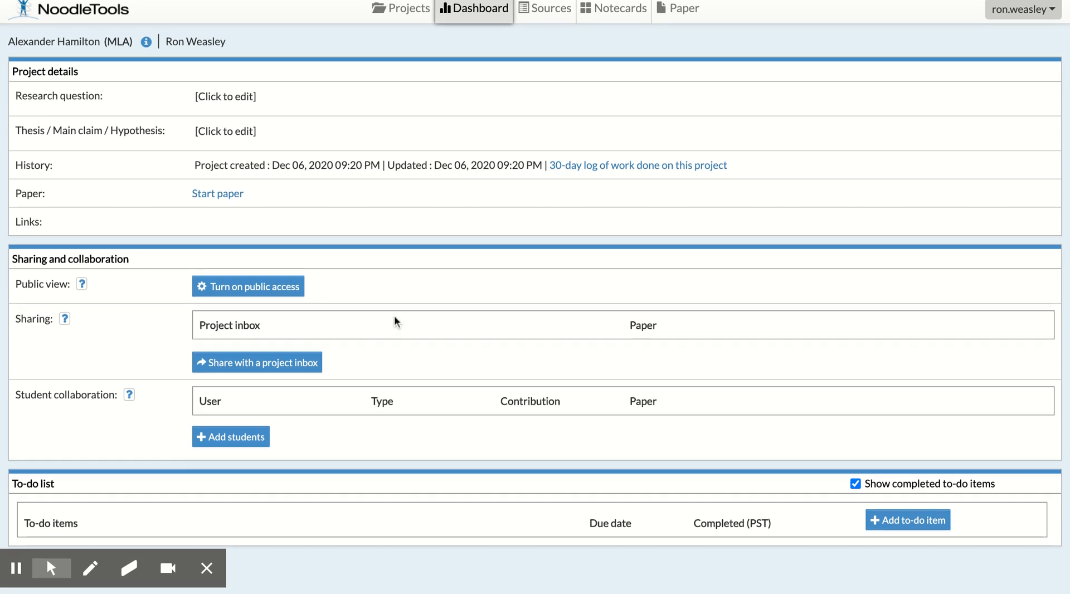
# - Share the project with the "Library TAs" project inbox
pyautogui.click(286, 372)
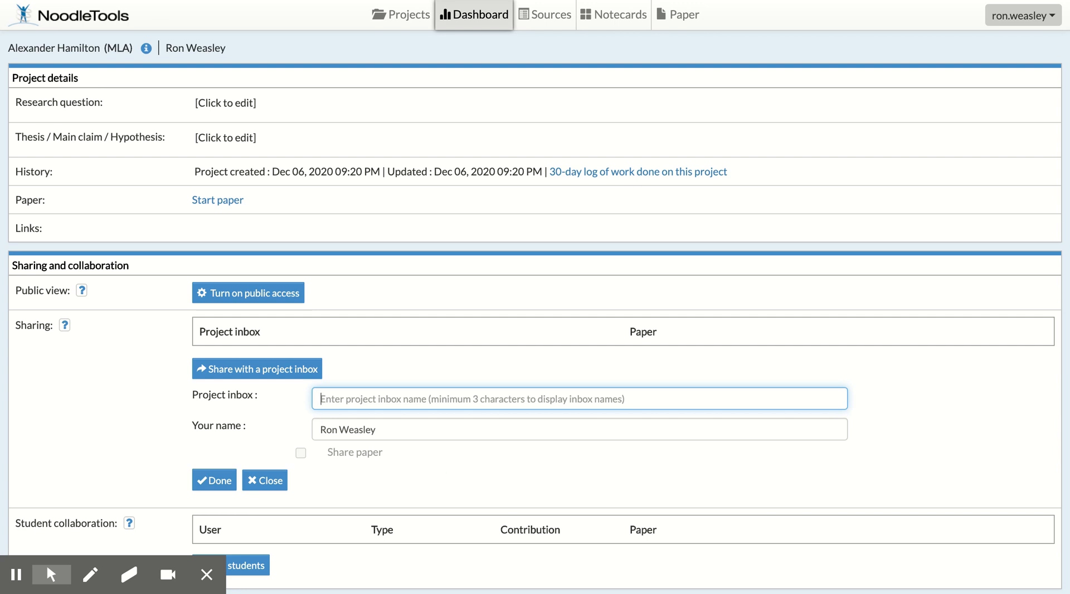
pyautogui.write('Library')
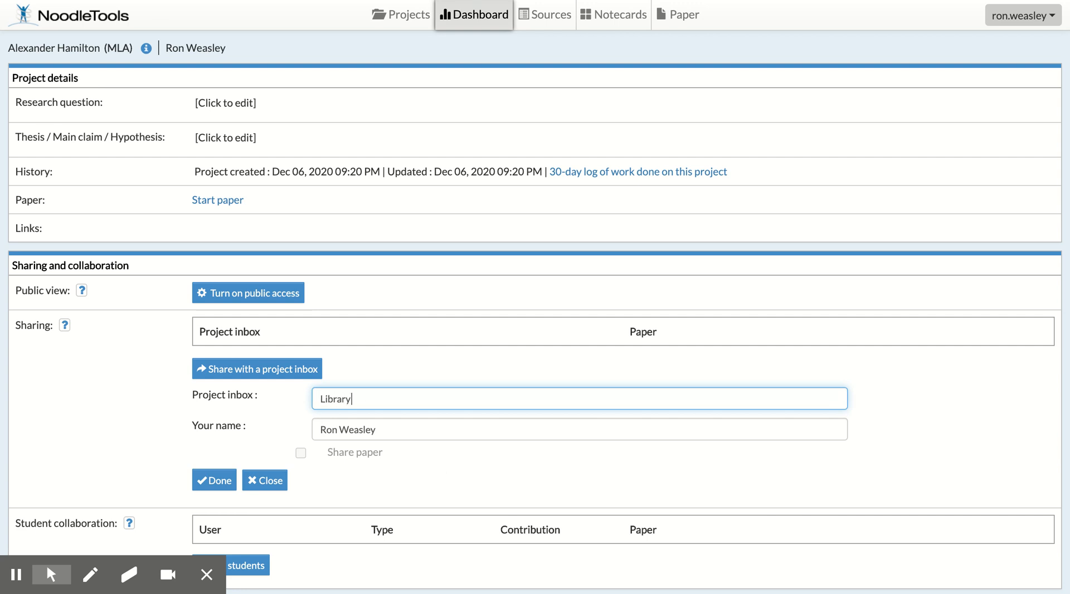
pyautogui.write(' TAs')
pyautogui.click(420, 419)
pyautogui.click(219, 483)
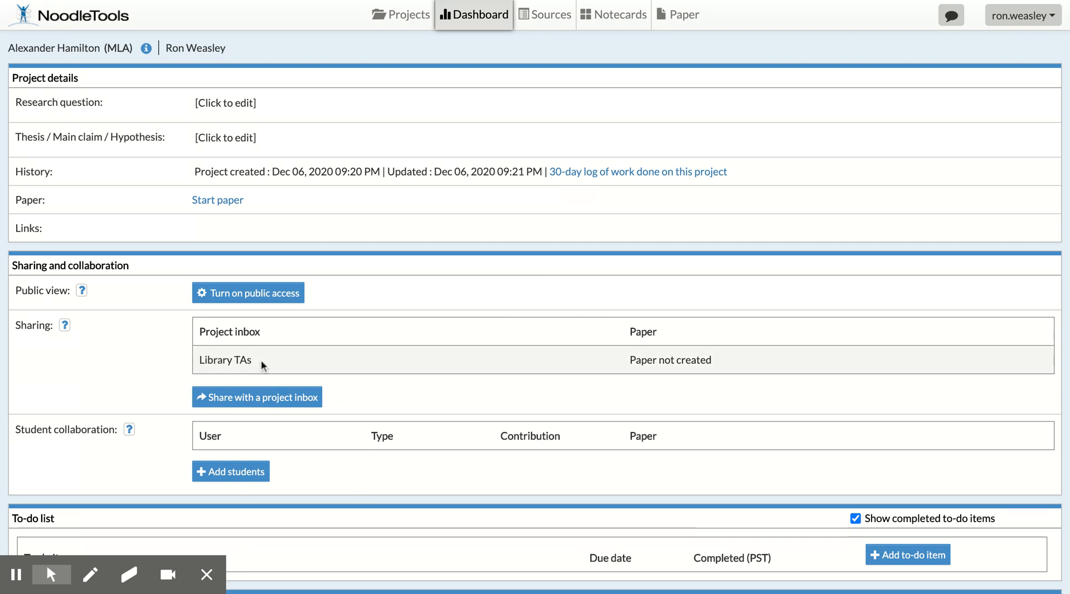
# - Review the Share paper option in the project inbox sharing form and close the form without sharing
pyautogui.scroll(-4, 372, 456)
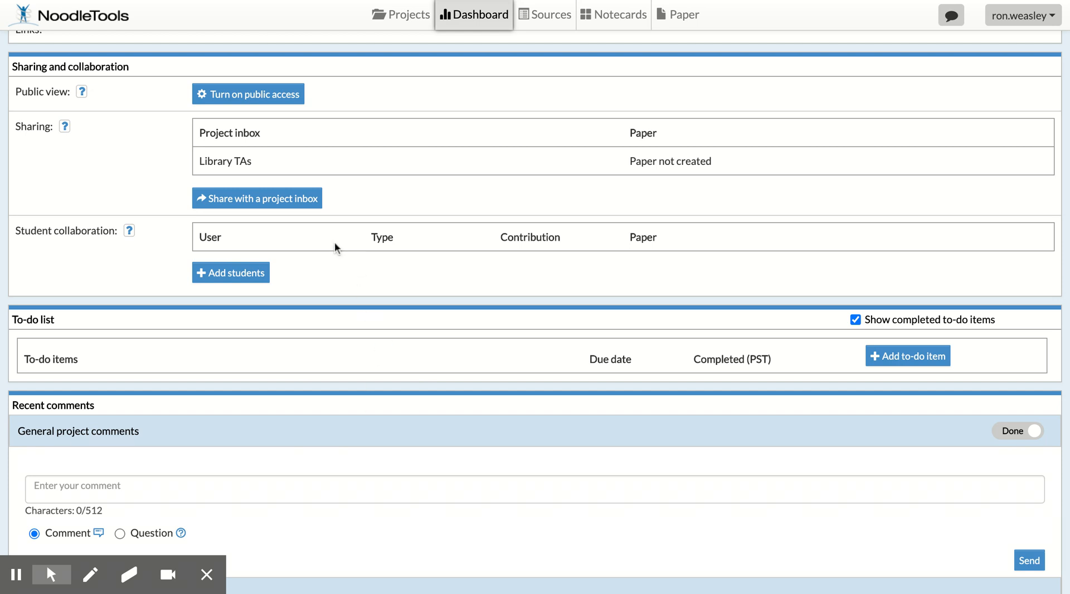
pyautogui.click(287, 206)
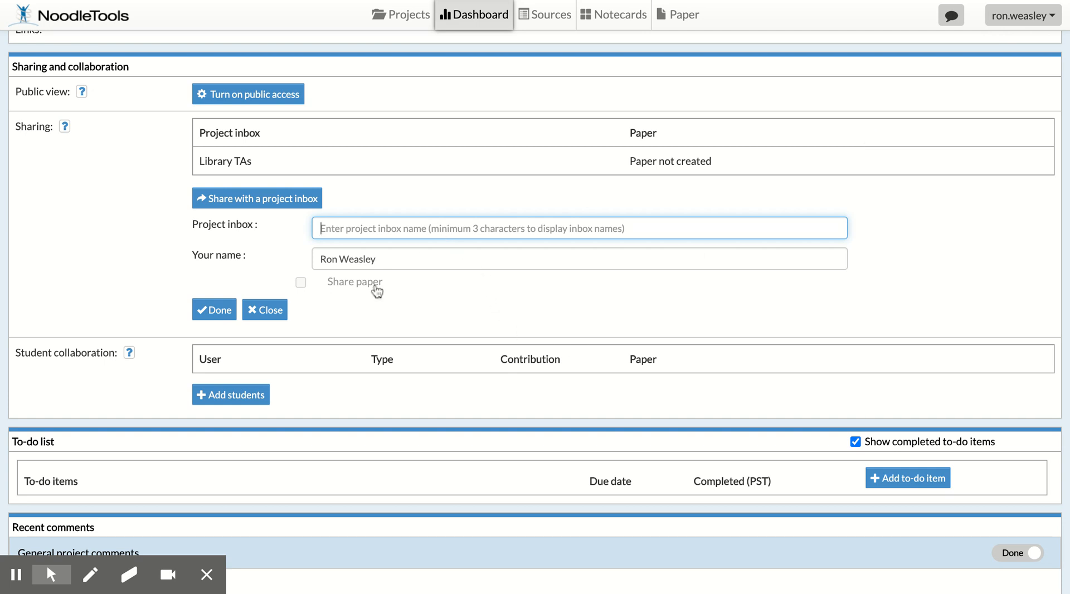
pyautogui.click(263, 311)
# - Add the to-do item "Find and cite a book" with a due date of December 11, 2020
pyautogui.scroll(-1, 399, 356)
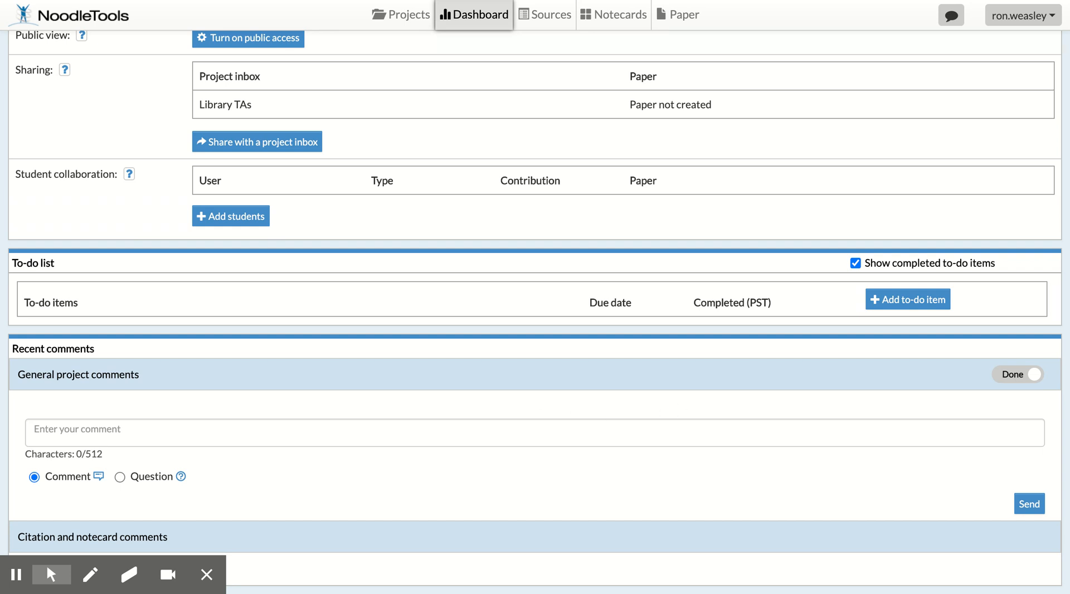
pyautogui.click(909, 304)
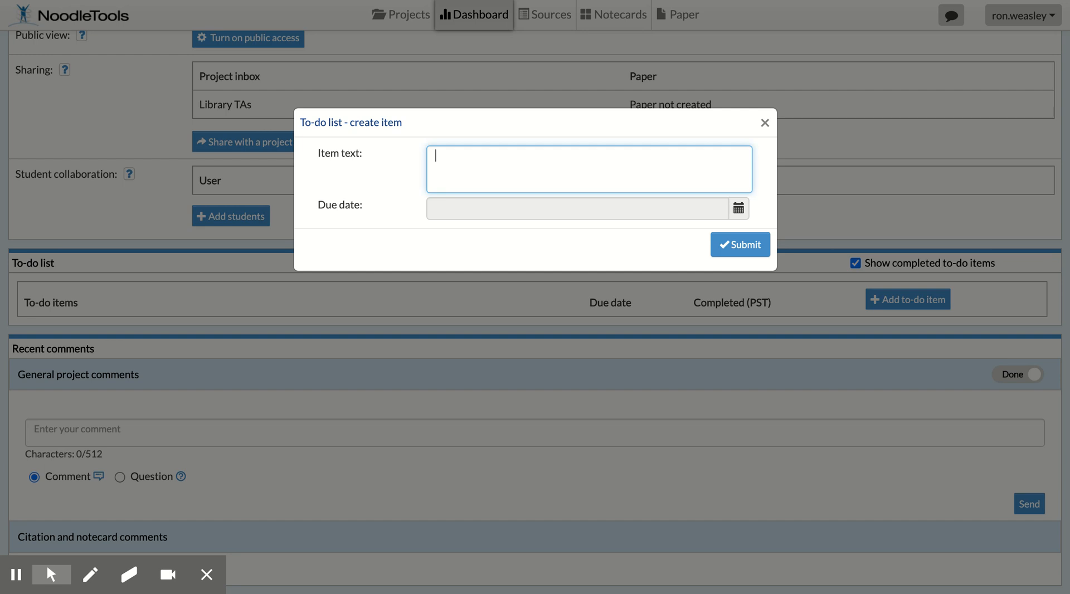
pyautogui.write('Find and cite a book')
pyautogui.click(739, 211)
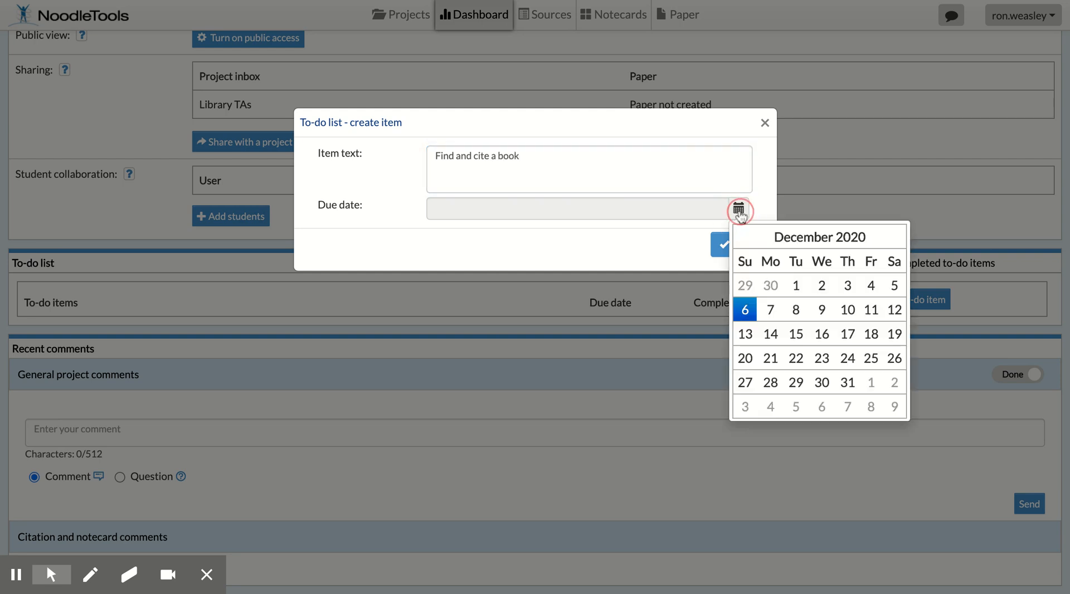
pyautogui.click(871, 309)
pyautogui.click(752, 245)
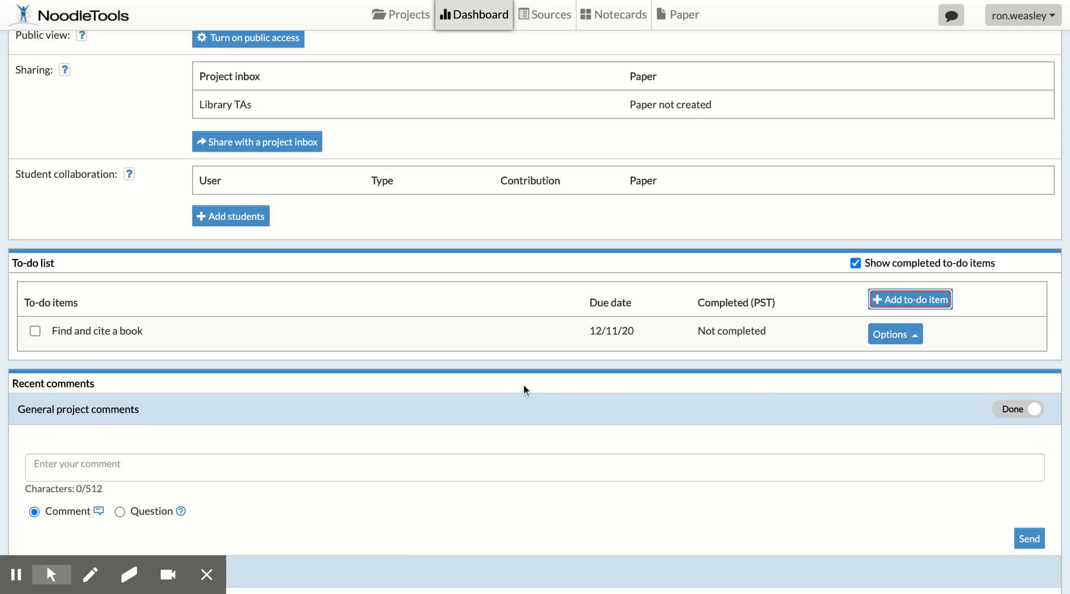
# - Add the to-do item "Find and cite a database" with a due date of December 11, 2020
pyautogui.click(885, 299)
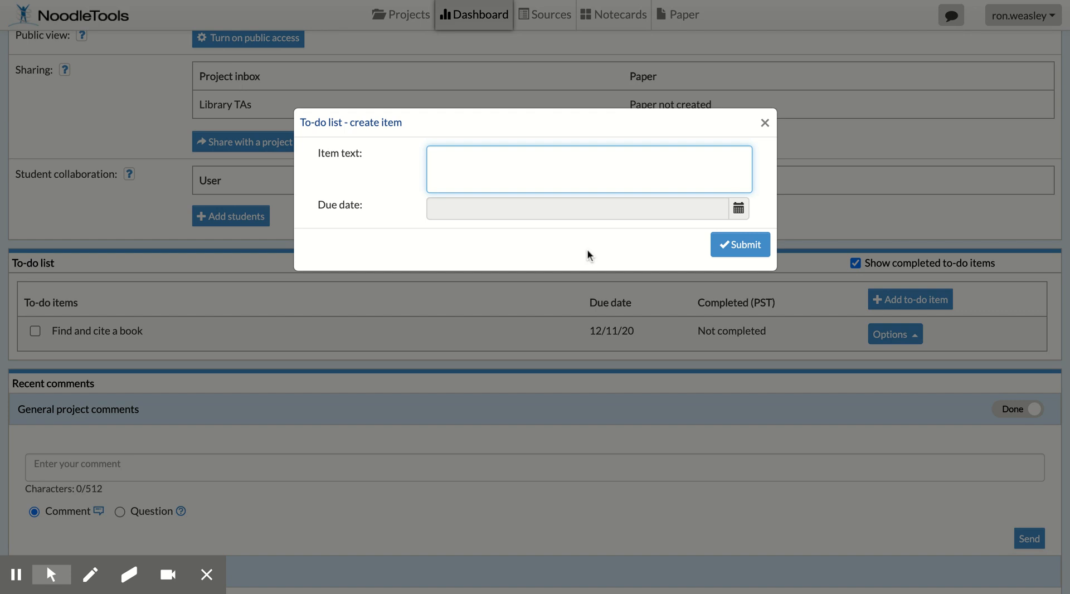
pyautogui.write('Find and cite a database')
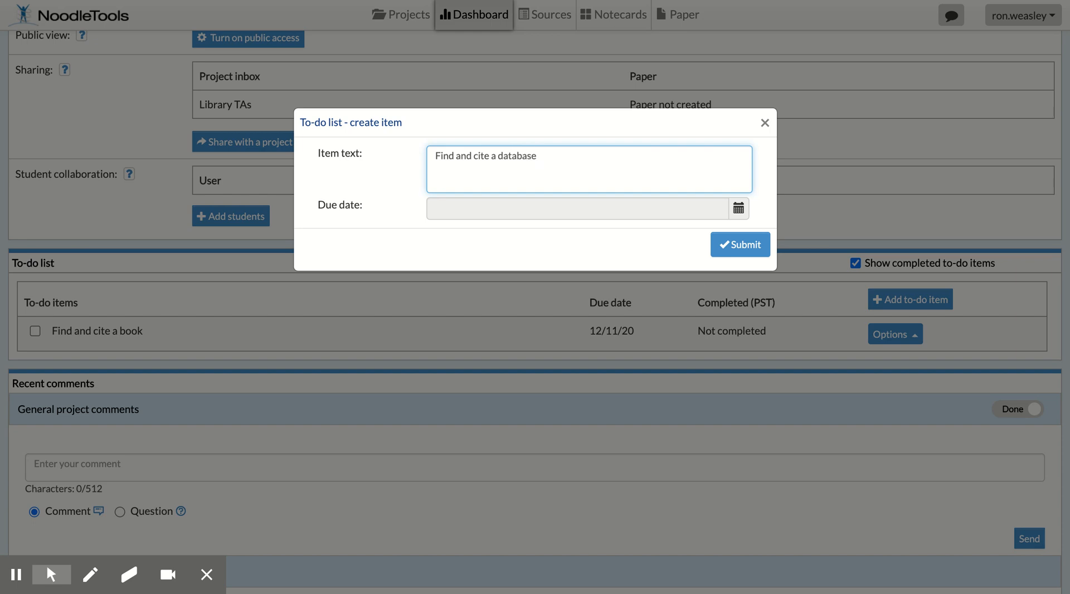
pyautogui.click(740, 216)
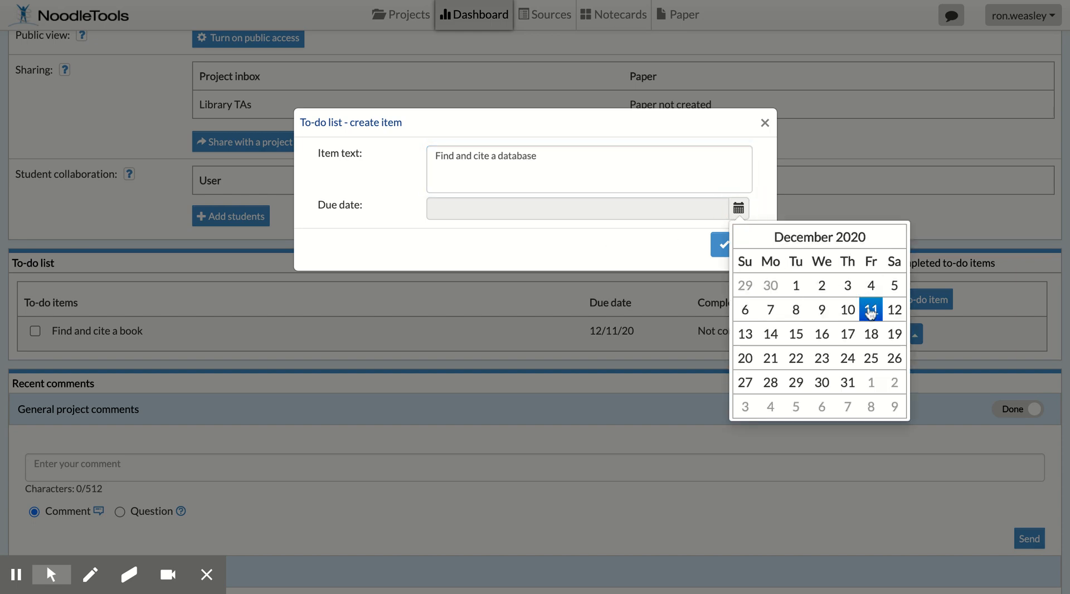
pyautogui.click(871, 310)
pyautogui.click(744, 247)
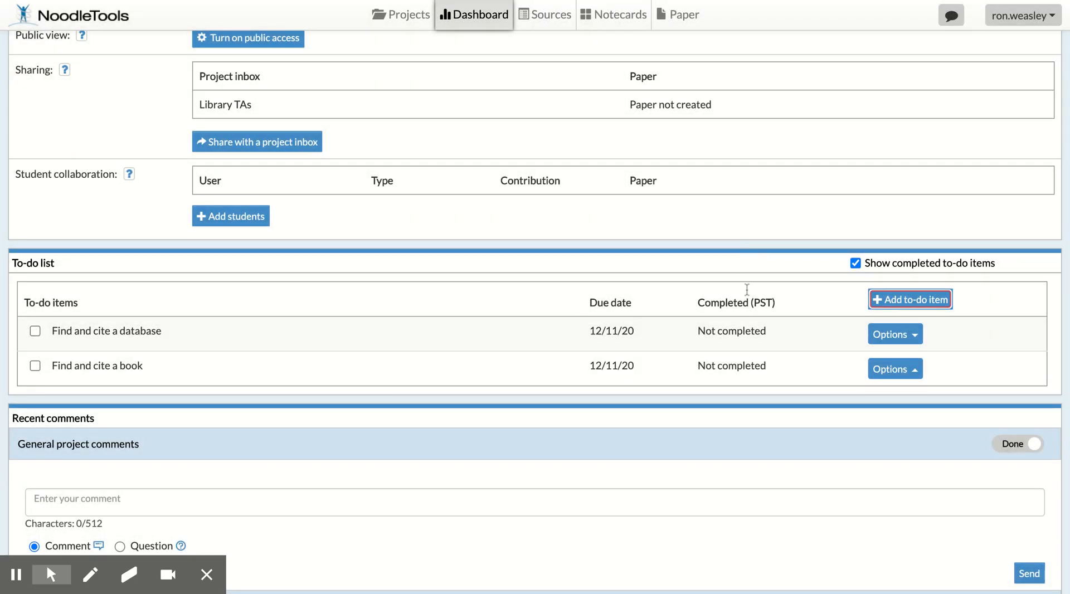
# - Add the to-do item "Find and cite a reliable website" with a due date of December 11, 2020
pyautogui.click(889, 302)
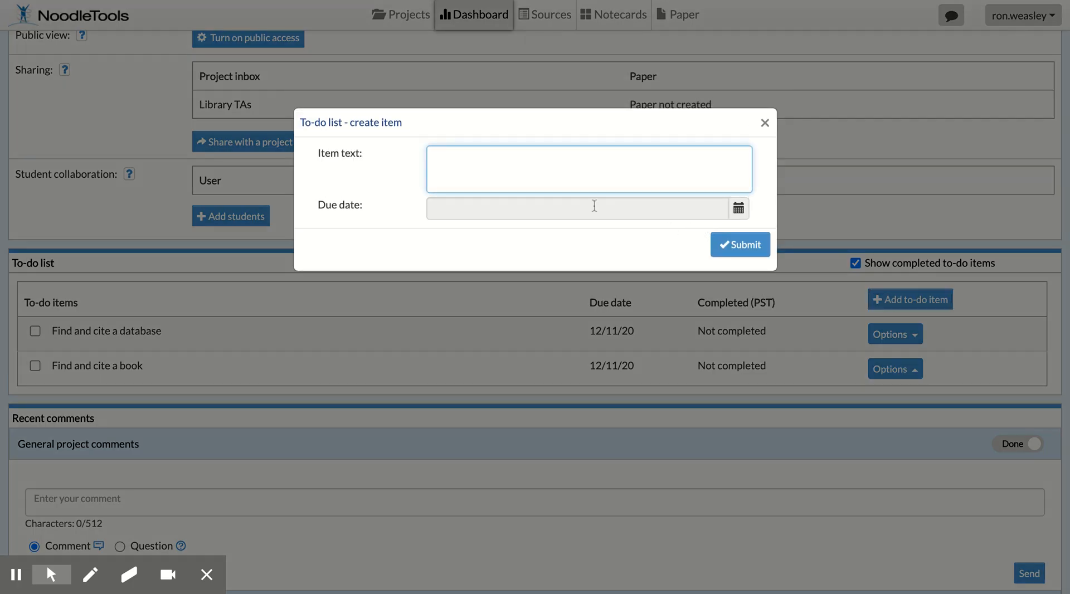
pyautogui.write('Find and cite a reliable b')
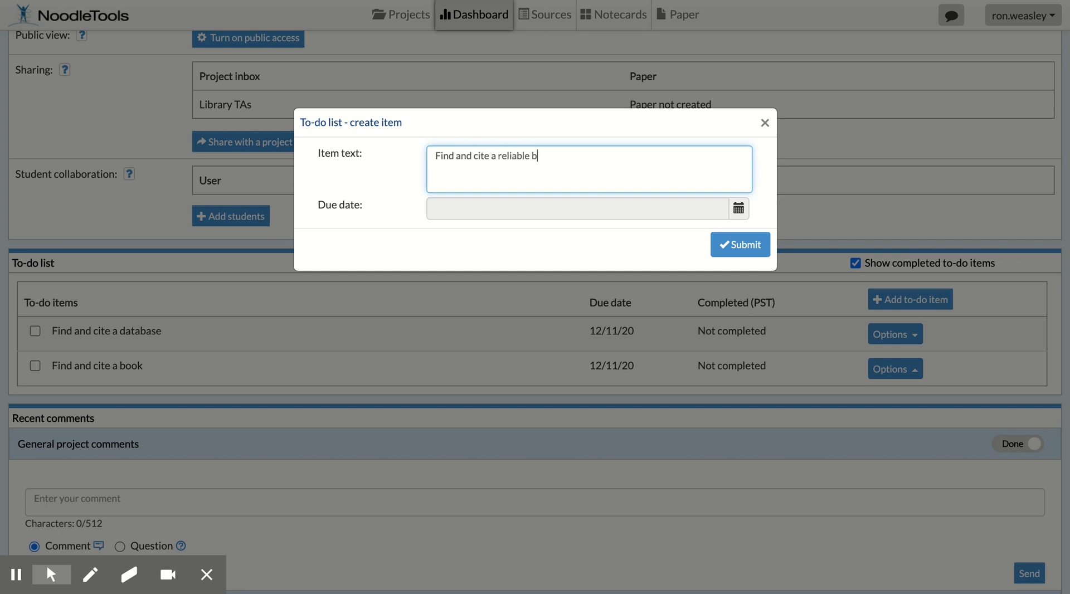
pyautogui.press('BackSpace')
pyautogui.write('website')
pyautogui.click(738, 208)
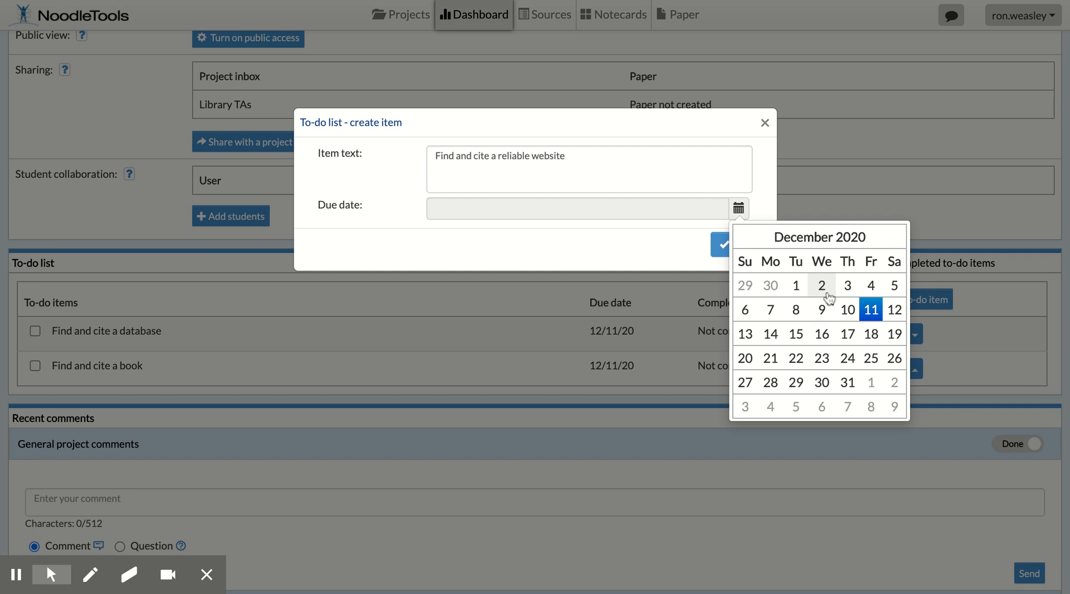
pyautogui.click(867, 311)
pyautogui.click(747, 244)
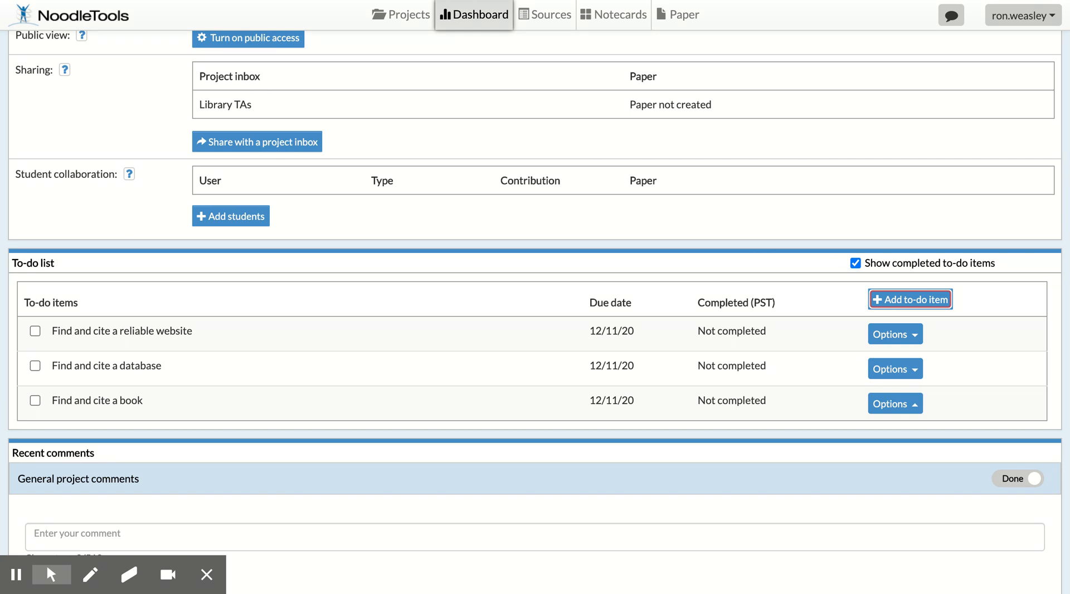
# - Look over the dashboard's comments section and the project's Sources and Notecards pages
pyautogui.scroll(-3, 683, 286)
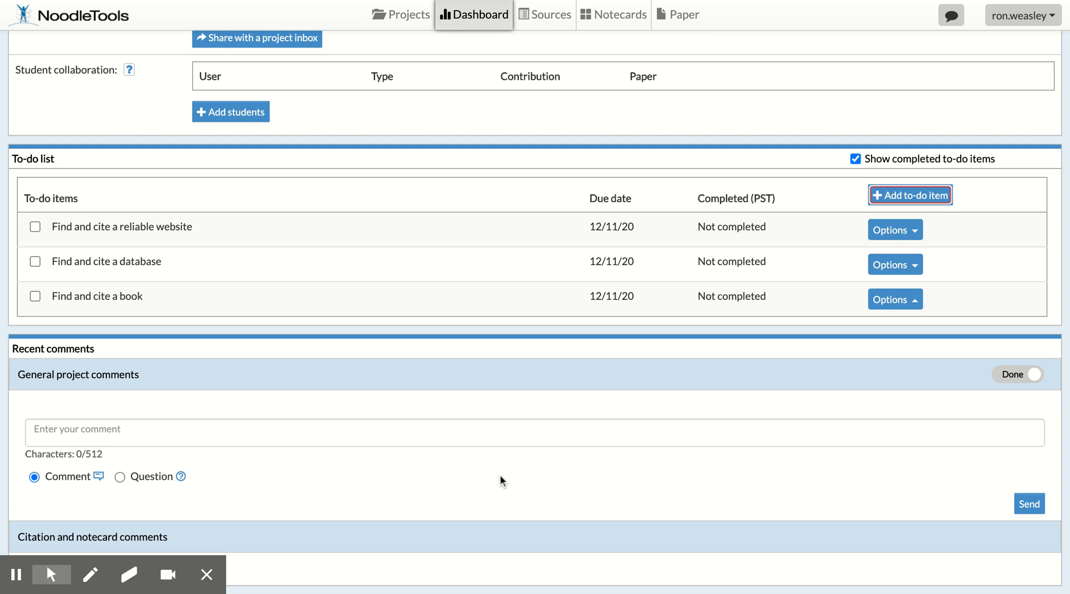
pyautogui.scroll(8, 509, 443)
pyautogui.scroll(-6, 509, 442)
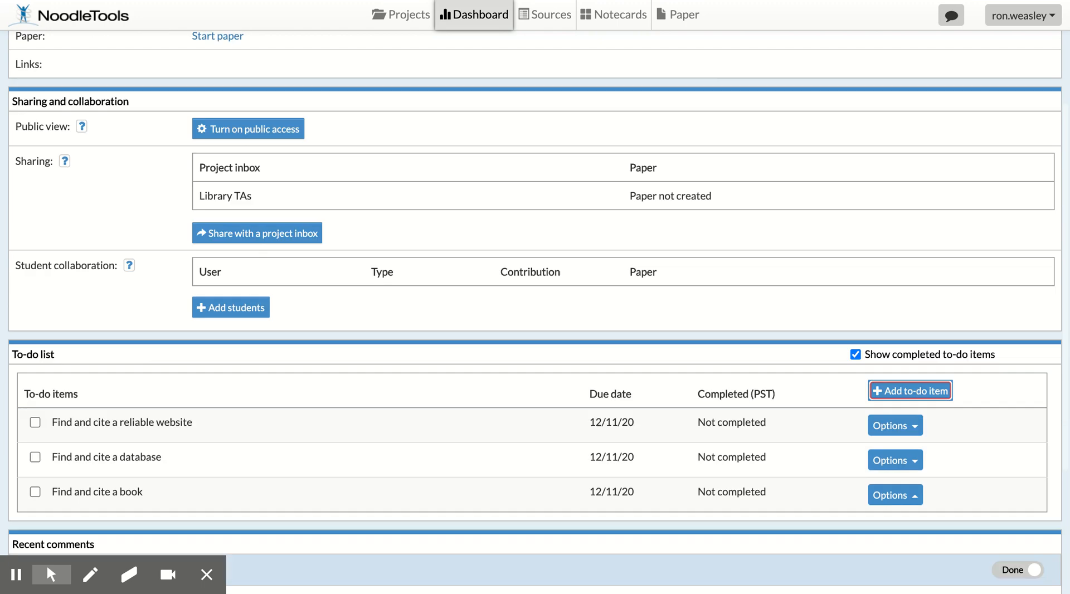
pyautogui.scroll(6, 509, 442)
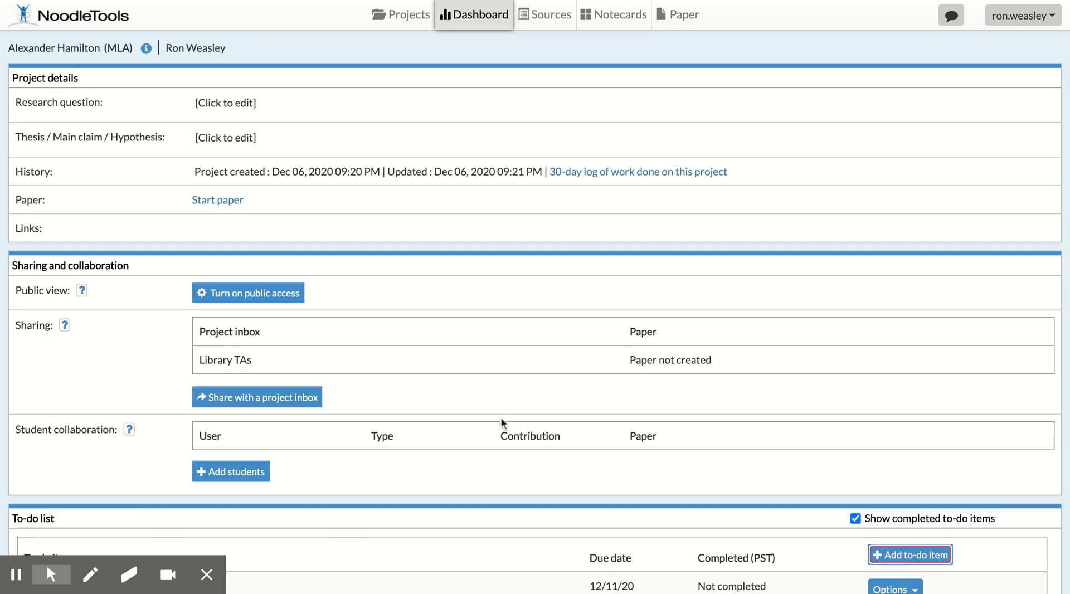
pyautogui.click(542, 17)
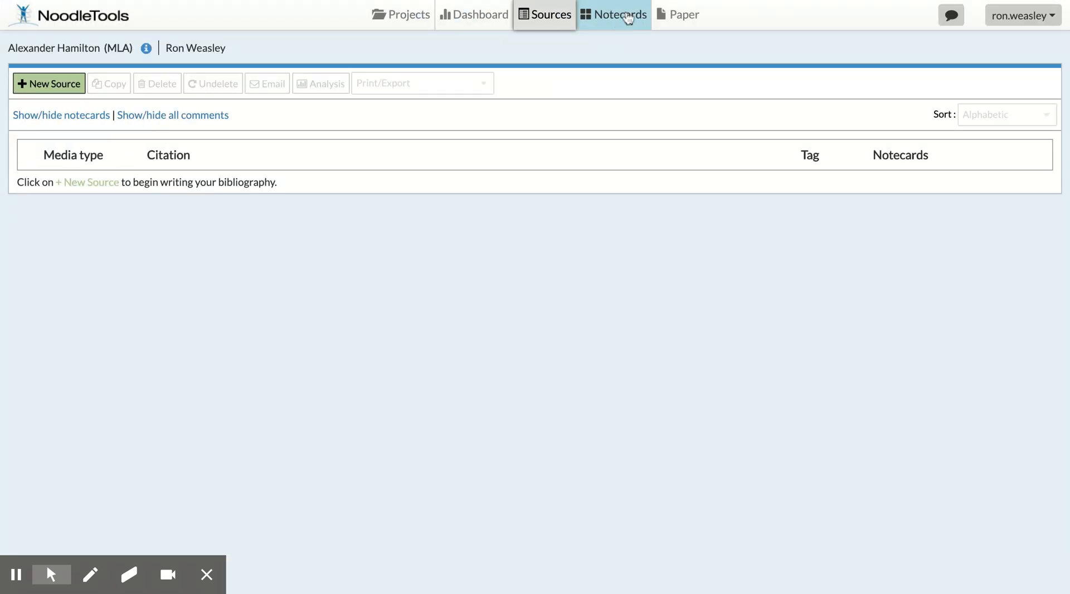
pyautogui.click(628, 15)
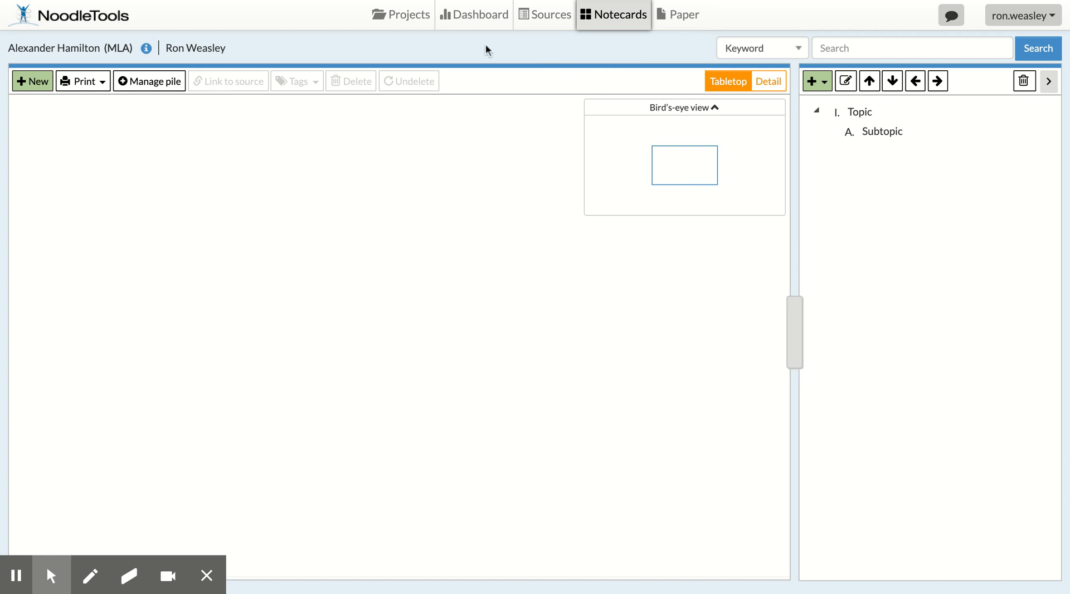
# - Return to the project list and sign out of the account
pyautogui.click(406, 18)
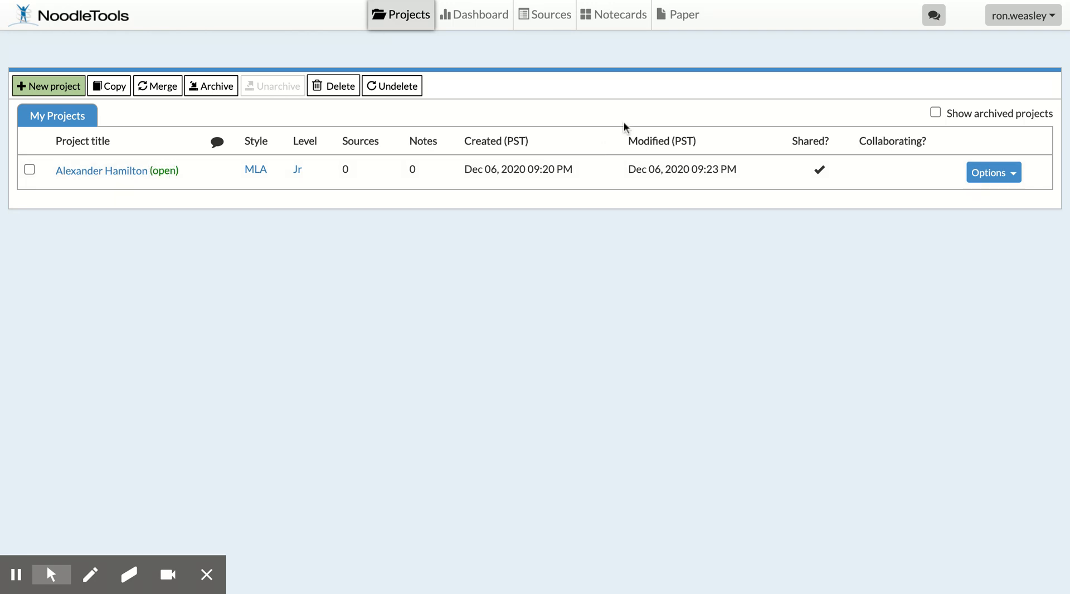
pyautogui.click(1052, 21)
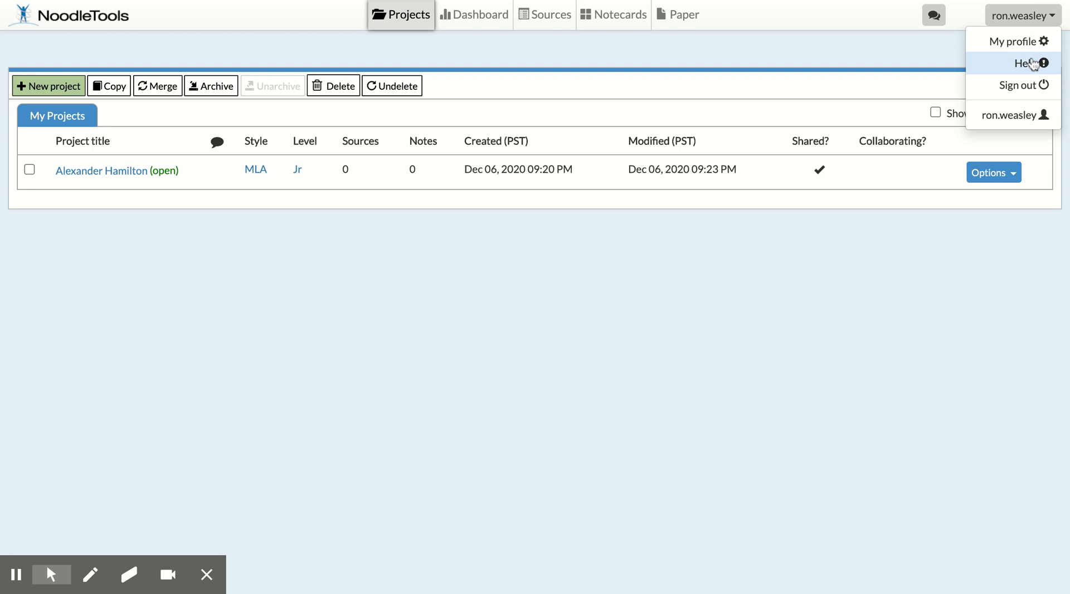
pyautogui.click(1028, 87)
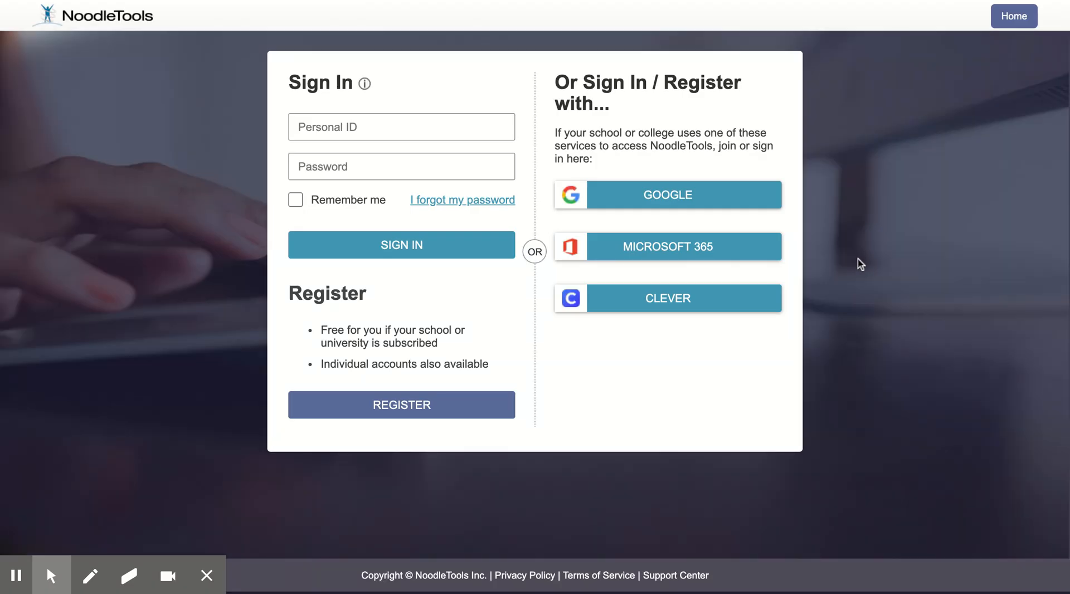
# - Sign back in by entering the account's personal ID and password
pyautogui.click(413, 128)
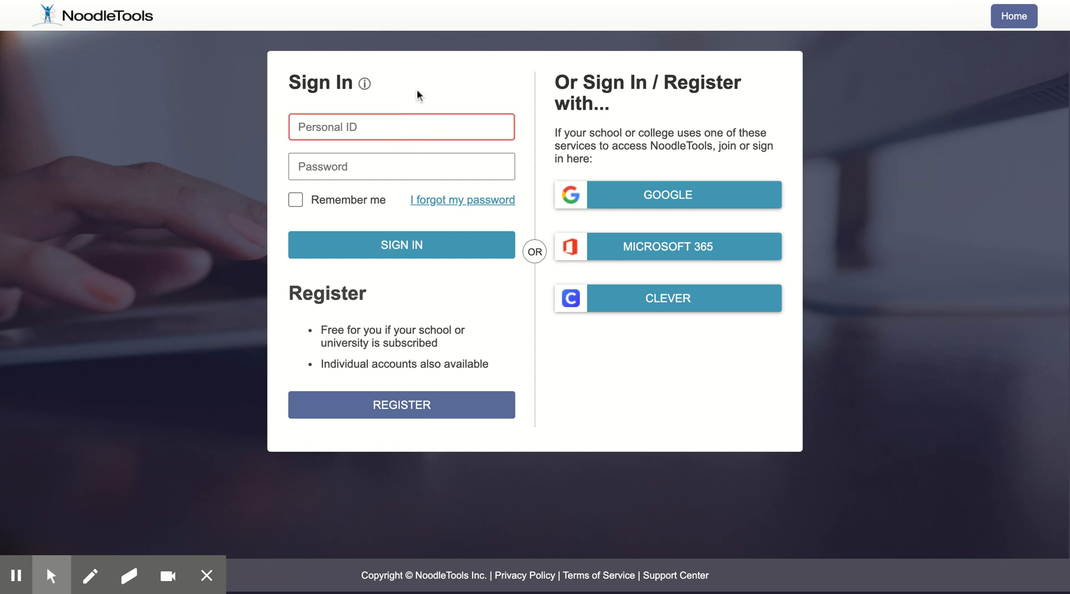
pyautogui.write('ron.weasley')
pyautogui.press('Tab')
pyautogui.write('••••••••••••')
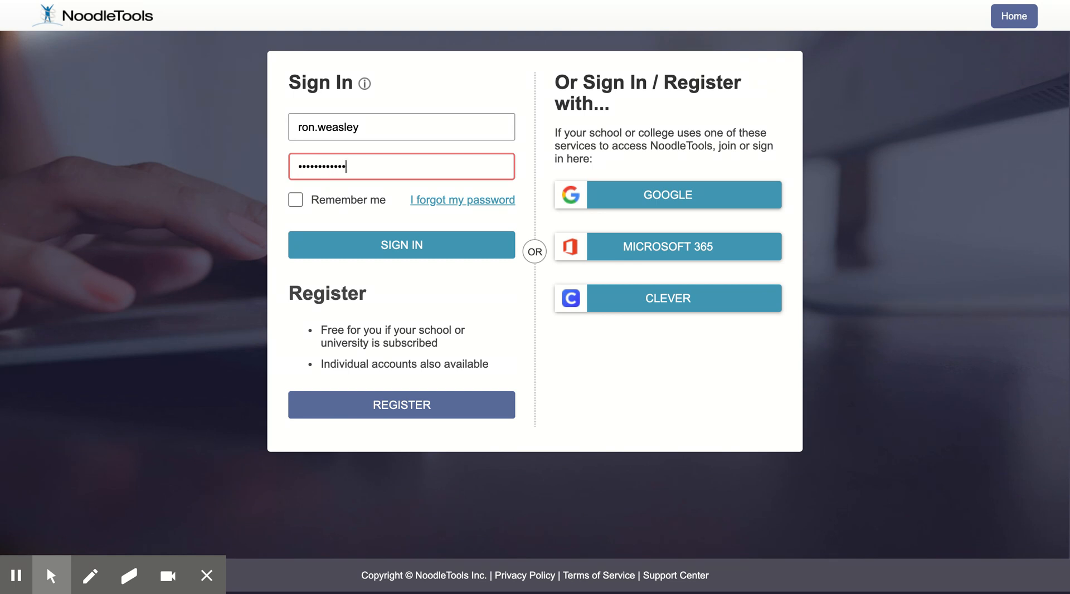
pyautogui.click(385, 245)
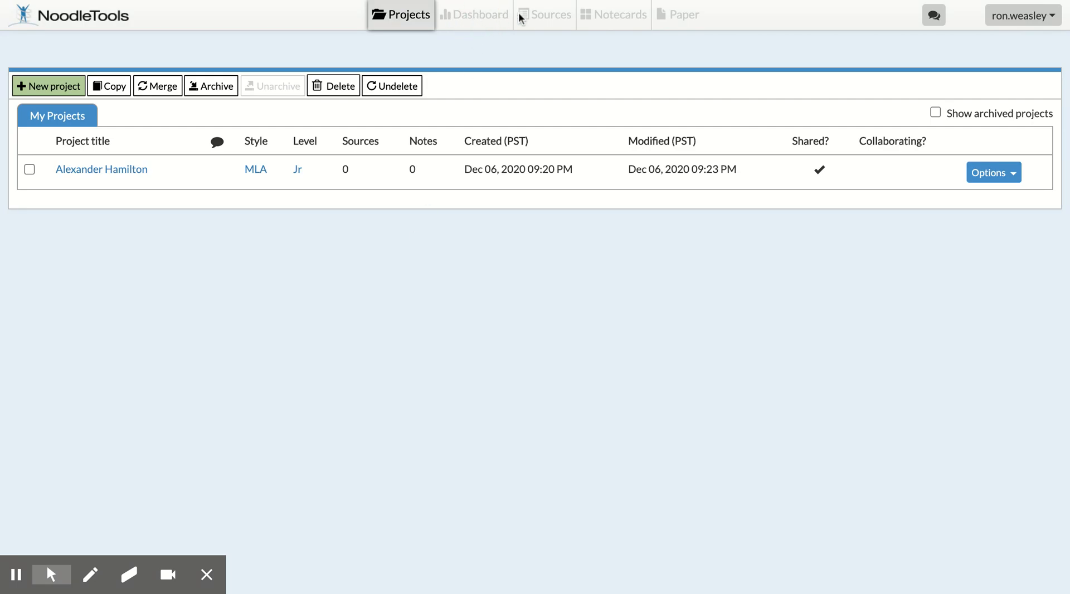
# - Open the Alexander Hamilton project from the project list
pyautogui.click(596, 15)
pyautogui.click(611, 15)
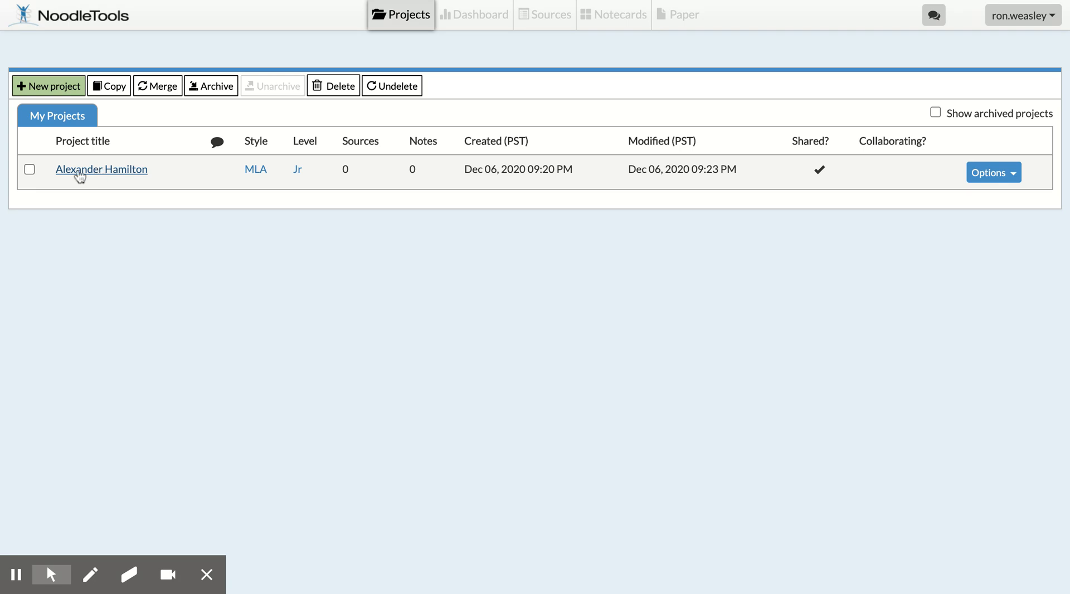
pyautogui.click(120, 169)
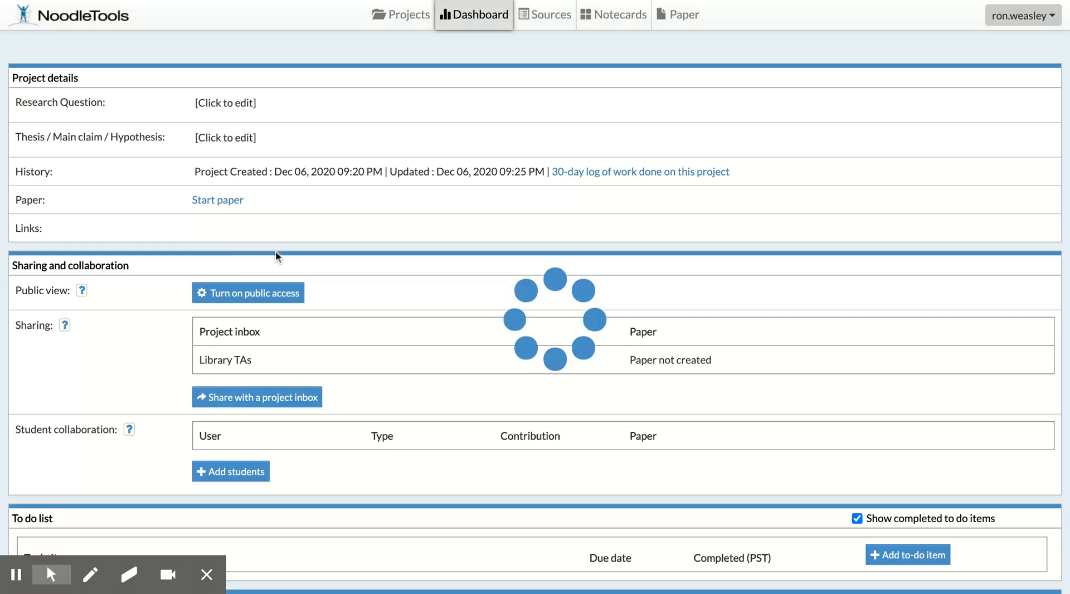